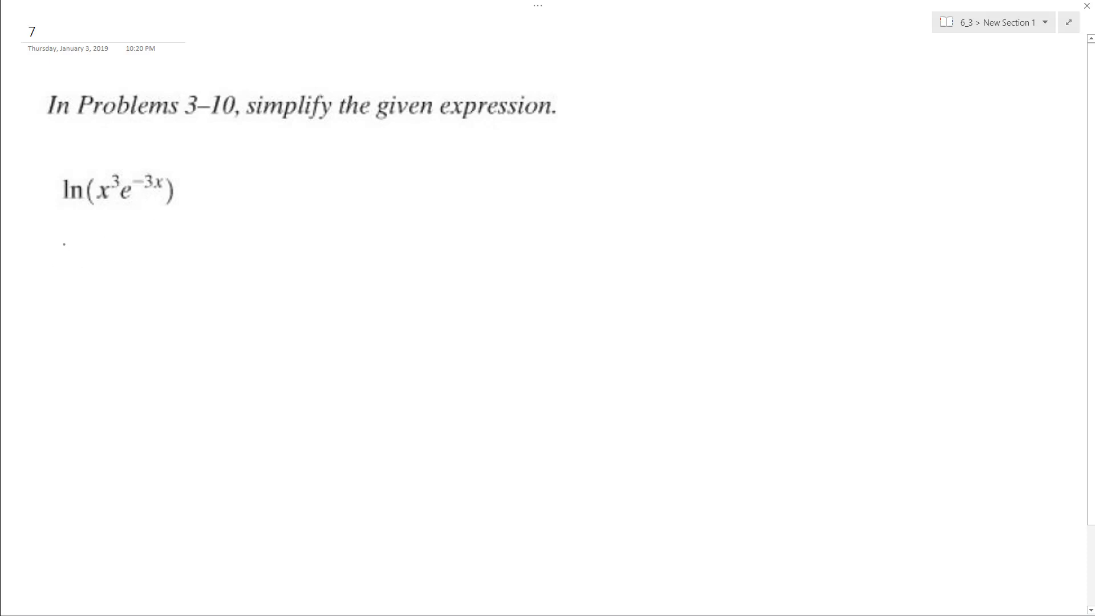
- Ink ln x³ + ln e^−3x on the line below the printed problem
mouse_move(57, 245)
mouse_down()
mouse_move(57, 290)
mouse_move(103, 293)
mouse_move(89, 294)
mouse_up()
drag(116, 240, 117, 265)
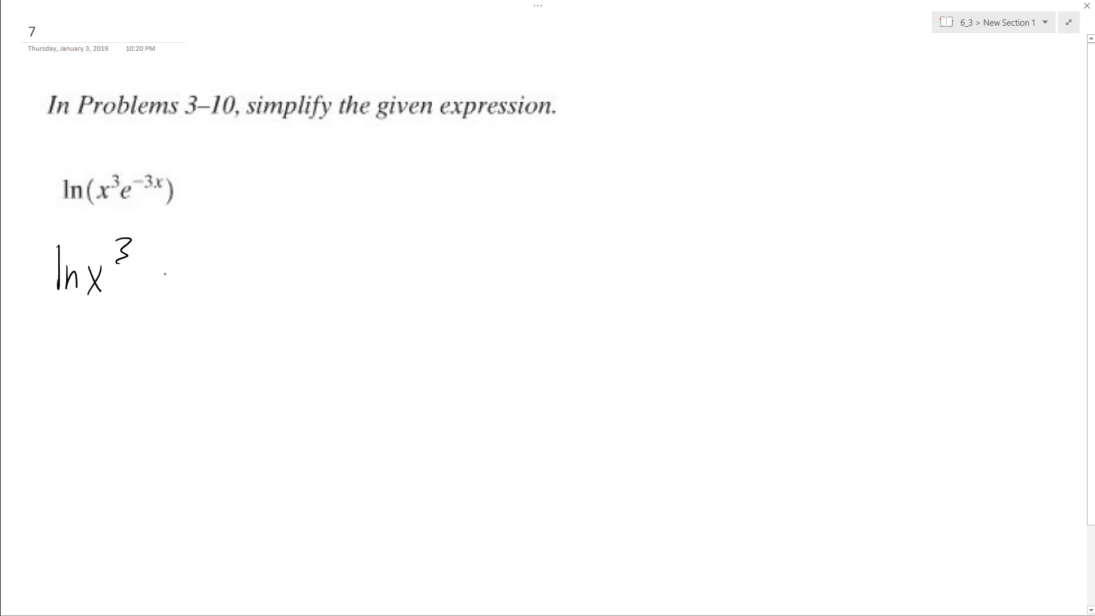
mouse_move(167, 266)
mouse_down()
mouse_move(167, 291)
mouse_move(182, 275)
mouse_up()
drag(219, 243, 217, 289)
mouse_move(225, 290)
mouse_down()
mouse_move(262, 276)
mouse_move(272, 285)
mouse_up()
drag(268, 252, 330, 260)
drag(333, 241, 317, 260)
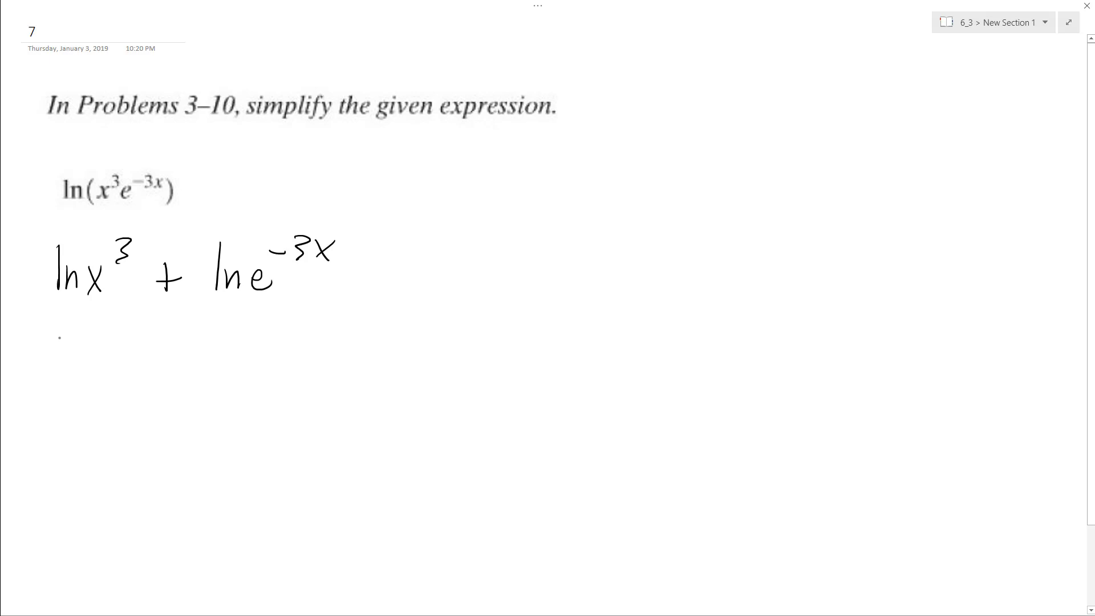
- Circle the exponent 3, then start a new line with 3 ln x + −3x
mouse_move(122, 229)
mouse_down()
mouse_move(110, 257)
mouse_move(125, 233)
mouse_up()
mouse_move(51, 338)
mouse_down()
mouse_move(78, 342)
mouse_move(54, 378)
mouse_up()
mouse_move(94, 326)
mouse_down()
mouse_move(90, 378)
mouse_move(141, 382)
mouse_move(126, 386)
mouse_move(193, 364)
mouse_move(178, 379)
mouse_up()
key(ctrl+z)
mouse_move(167, 367)
mouse_down()
mouse_move(229, 342)
mouse_move(241, 369)
mouse_move(280, 377)
mouse_up()
drag(281, 349, 267, 378)
- Undo a stray circle on −3x, touch up its x, and append · ln
drag(275, 228, 287, 224)
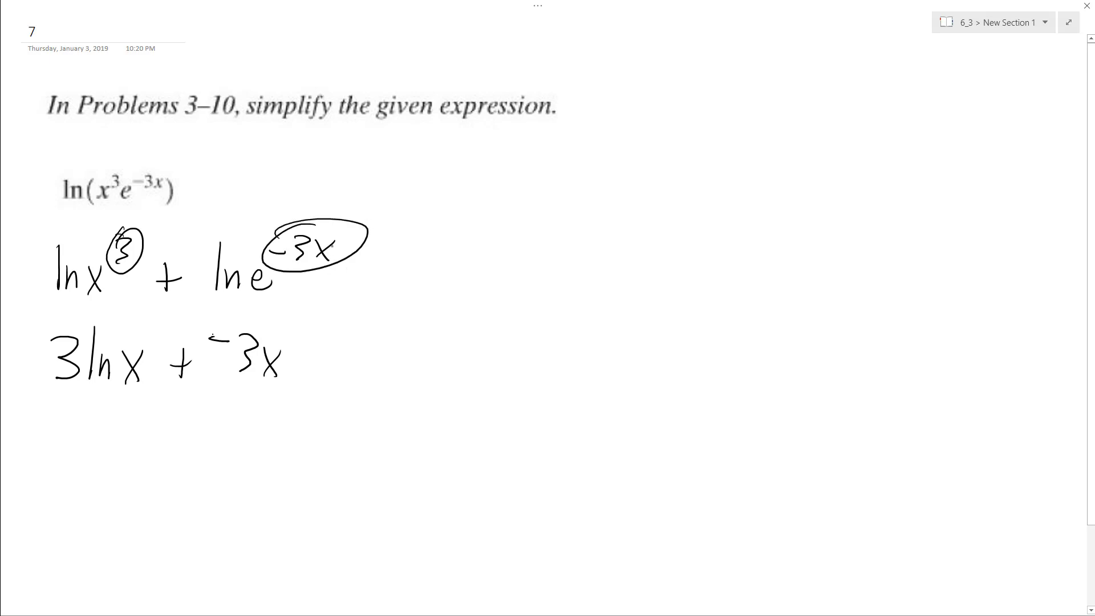
key(ctrl+z)
key(ctrl+z)
drag(285, 348, 258, 380)
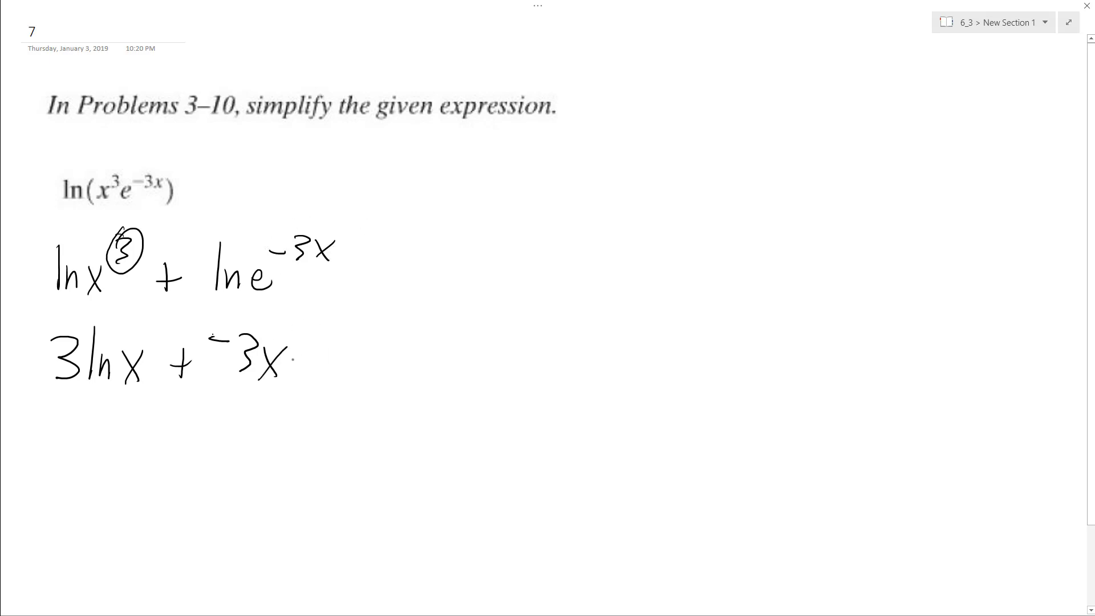
drag(331, 318, 321, 376)
mouse_move(325, 360)
mouse_down()
mouse_move(337, 376)
mouse_move(391, 373)
mouse_up()
- Circle ln e, write 1 beside it, and strike it through as cancelled
mouse_move(359, 296)
mouse_down()
mouse_move(306, 376)
mouse_move(411, 392)
mouse_move(376, 300)
mouse_move(342, 297)
mouse_up()
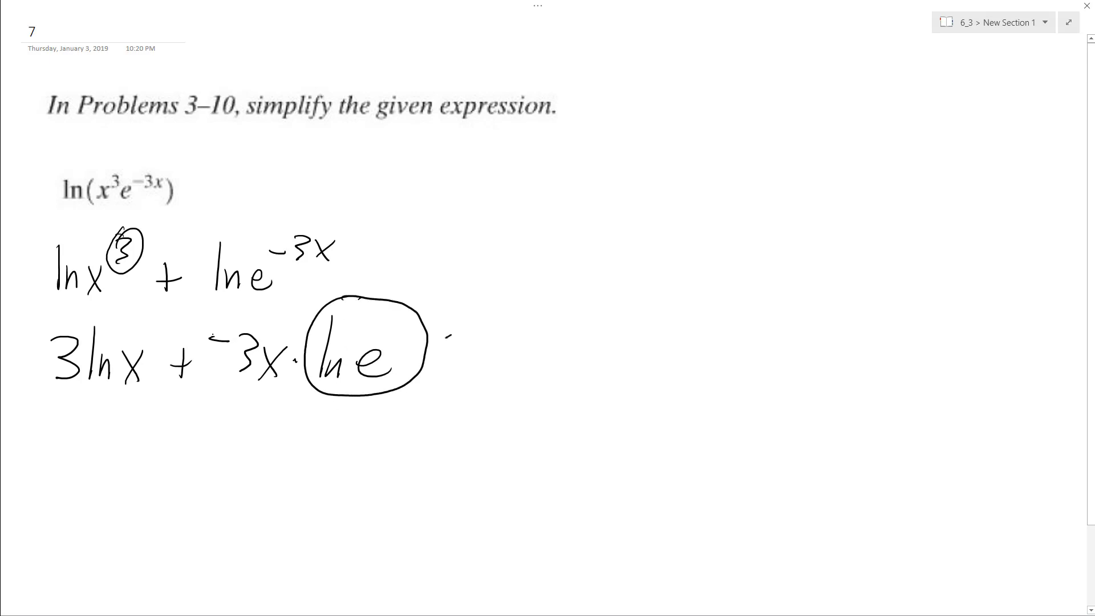
drag(452, 331, 463, 361)
drag(445, 360, 469, 358)
drag(319, 390, 411, 312)
- Write the final answer 3 ln x − 3x on a new line
drag(77, 445, 80, 485)
mouse_move(118, 438)
mouse_down()
mouse_move(112, 486)
mouse_move(162, 487)
mouse_up()
mouse_move(167, 460)
mouse_down()
mouse_move(146, 487)
mouse_move(209, 473)
mouse_up()
mouse_move(224, 443)
mouse_down()
mouse_move(237, 484)
mouse_move(279, 489)
mouse_move(261, 487)
mouse_move(289, 464)
mouse_up()
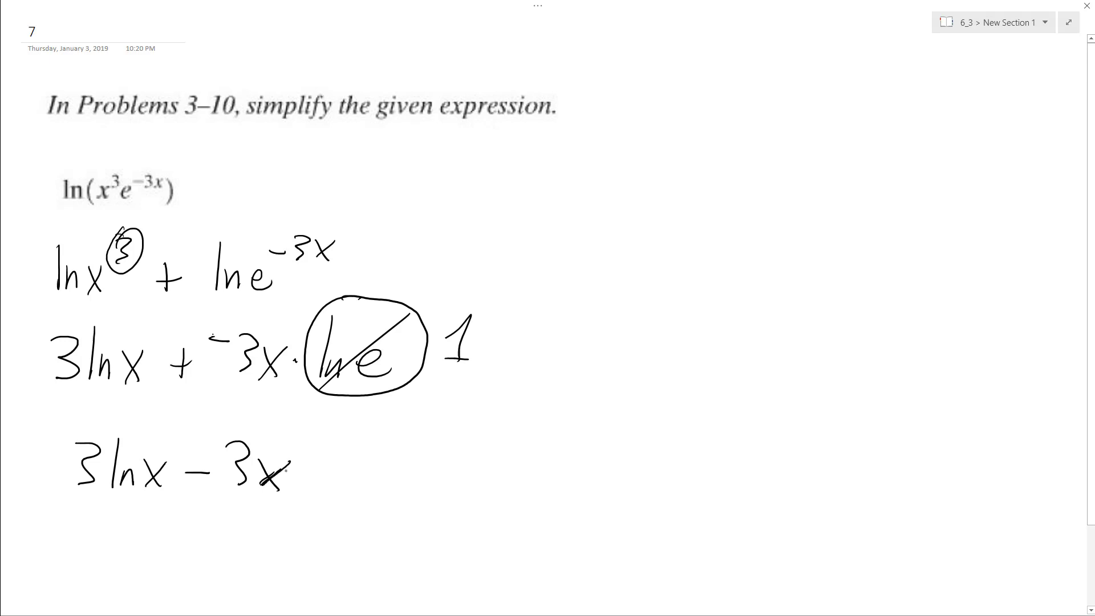